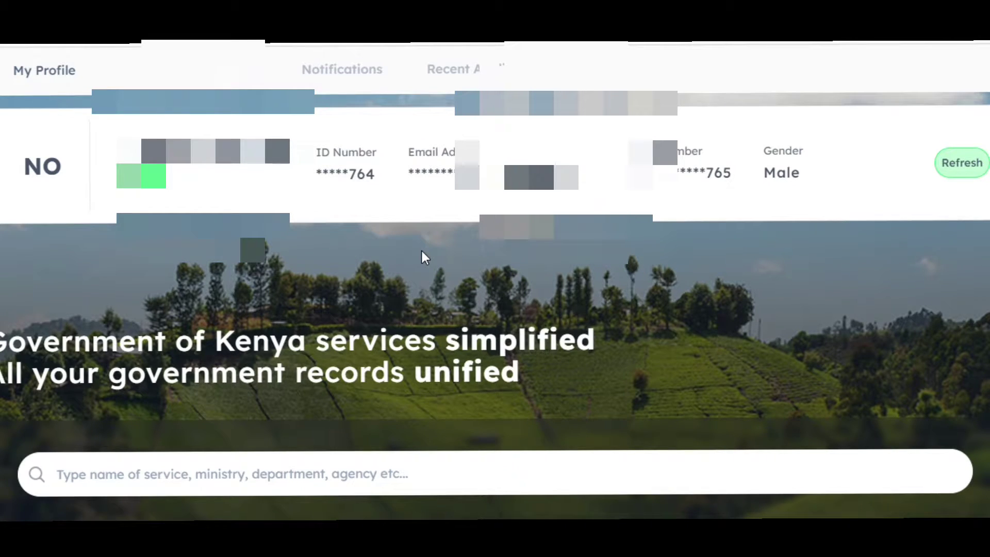
Step: Open the driving licence service from the eCitizen home page, choose the personal account and continue with eCitizen sign-in
{"action": "scroll", "coordinate": [421, 249], "scroll_direction": "down", "scroll_amount": 2}
{"action": "scroll", "coordinate": [422, 252], "scroll_direction": "down", "scroll_amount": 5}
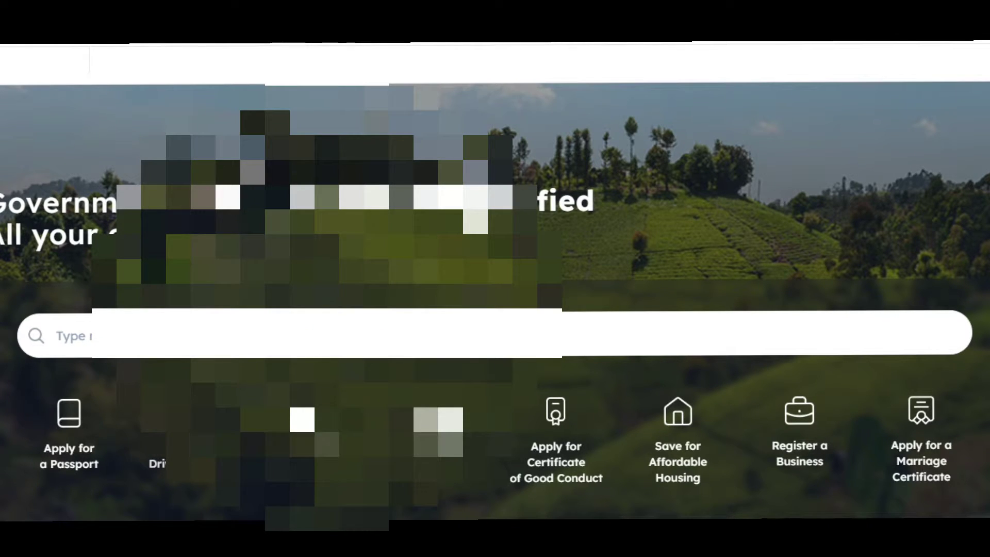
{"action": "left_click", "coordinate": [205, 413]}
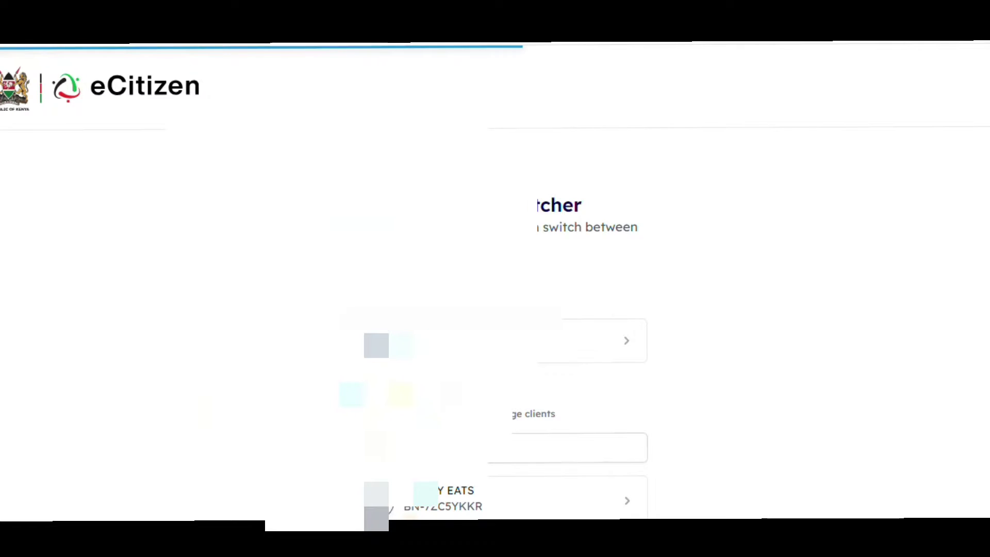
{"action": "scroll", "coordinate": [721, 297], "scroll_direction": "down", "scroll_amount": 3}
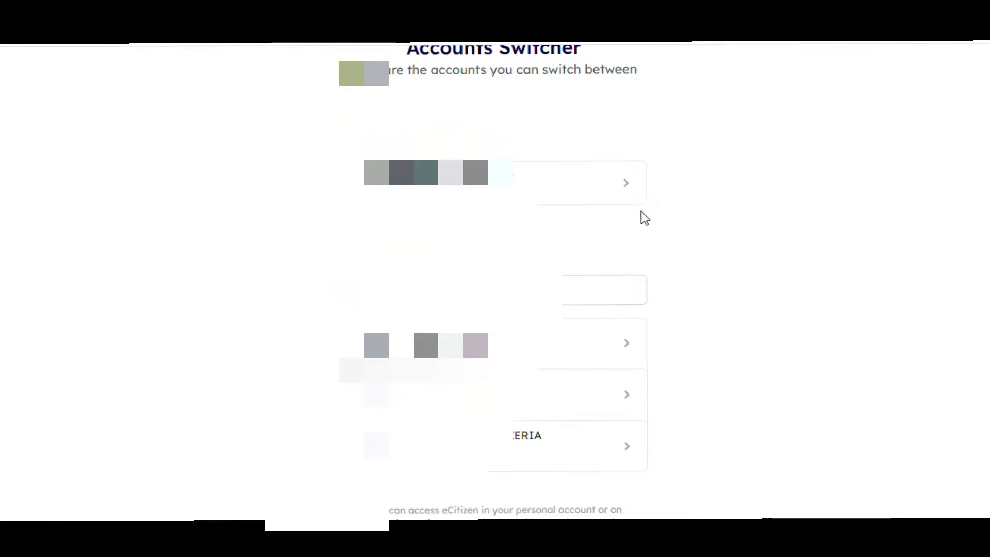
{"action": "left_click", "coordinate": [627, 182]}
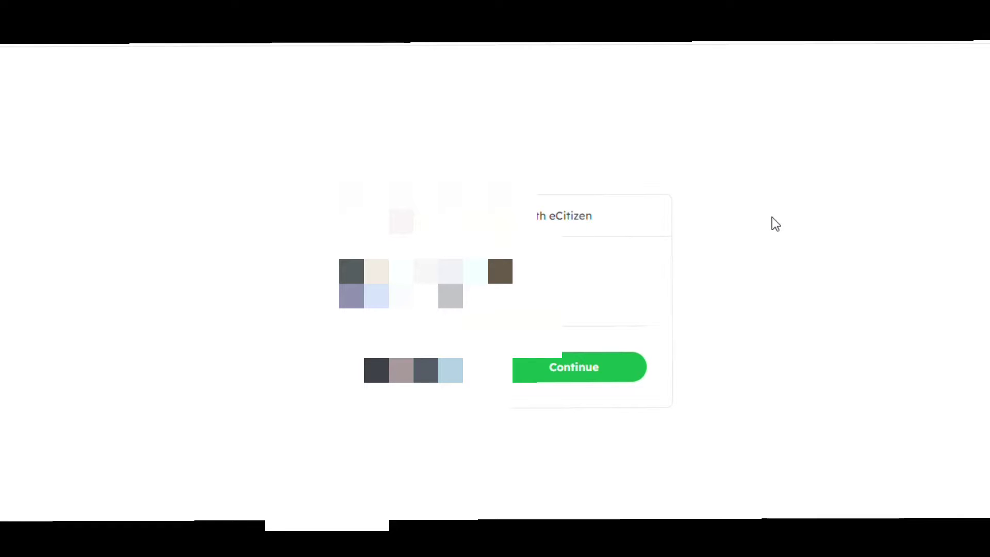
{"action": "left_click", "coordinate": [582, 369]}
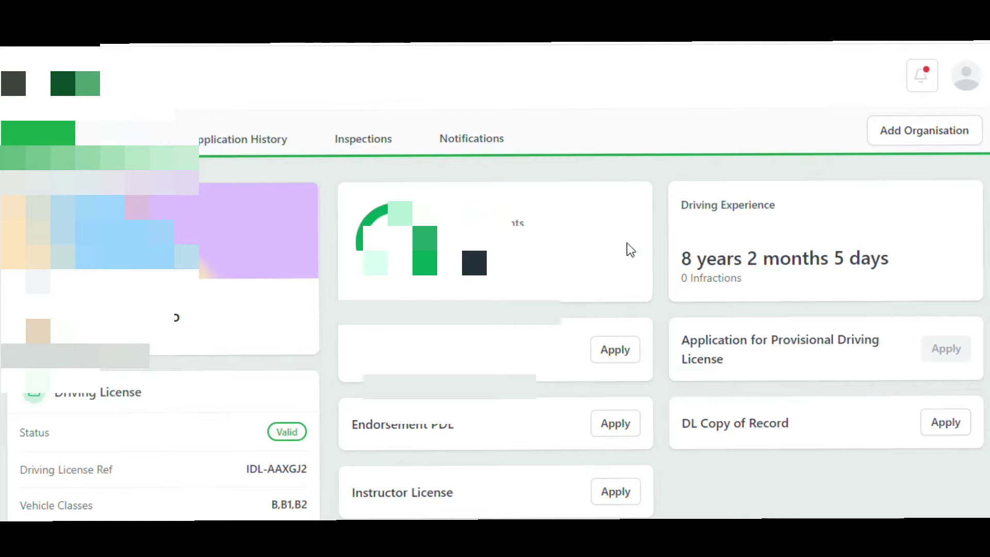
Step: Open the details of the pearl vehicle registered in 2018 from the dashboard's vehicle list
{"action": "scroll", "coordinate": [565, 237], "scroll_direction": "down", "scroll_amount": 3}
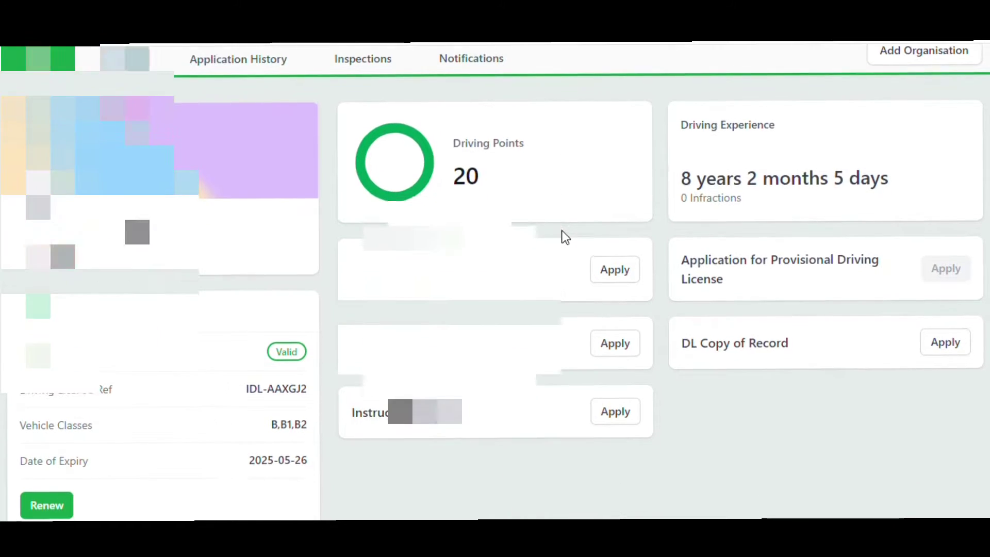
{"action": "scroll", "coordinate": [566, 237], "scroll_direction": "down", "scroll_amount": 1}
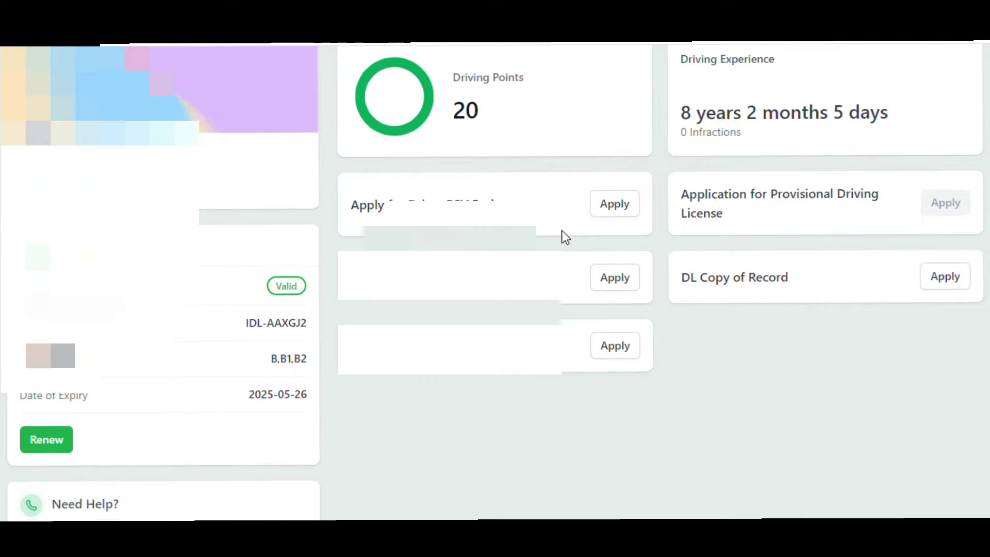
{"action": "scroll", "coordinate": [566, 237], "scroll_direction": "up", "scroll_amount": 1}
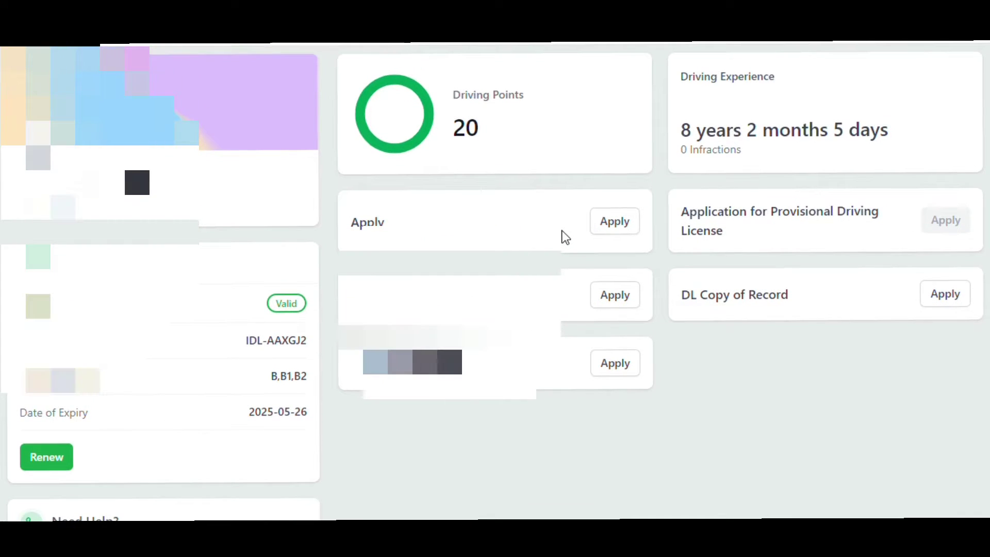
{"action": "scroll", "coordinate": [566, 237], "scroll_direction": "down", "scroll_amount": 5}
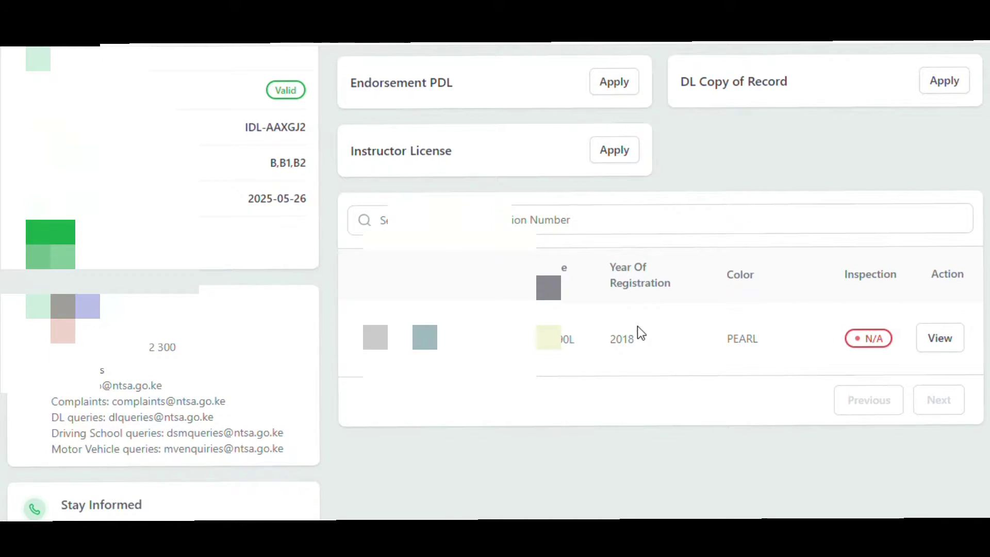
{"action": "scroll", "coordinate": [639, 330], "scroll_direction": "down", "scroll_amount": 1}
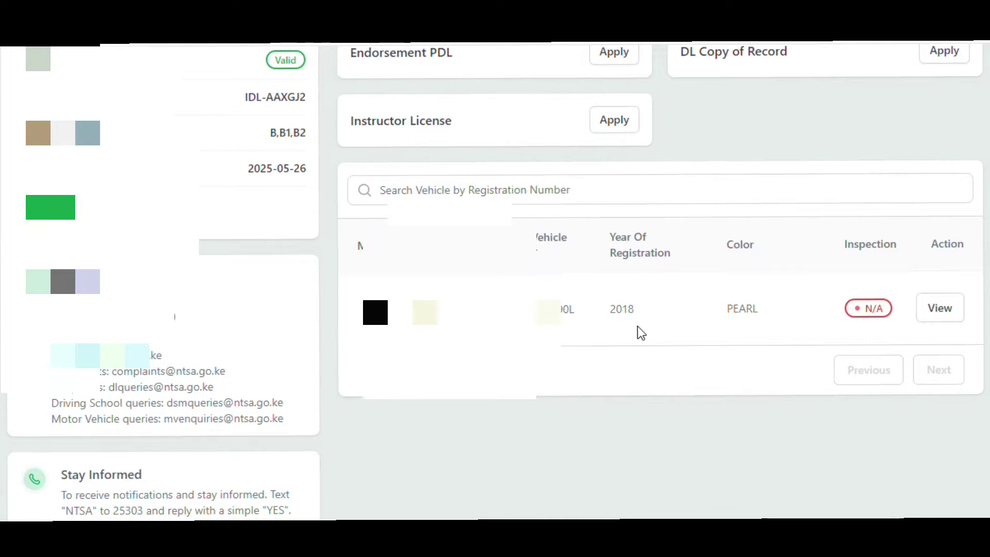
{"action": "left_click", "coordinate": [942, 312]}
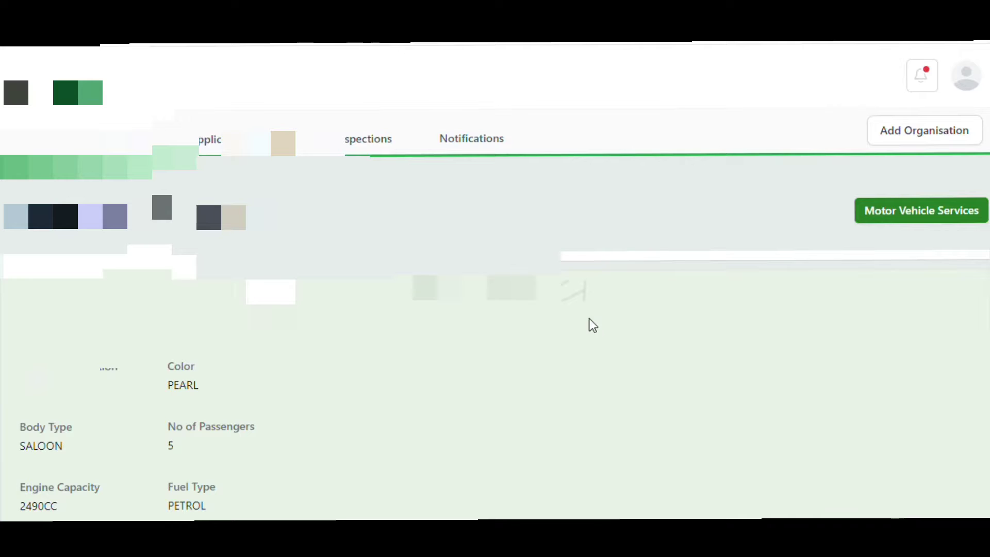
Step: Look over the Toyota Crown's details and open the motor vehicle services available for it
{"action": "scroll", "coordinate": [574, 340], "scroll_direction": "down", "scroll_amount": 2}
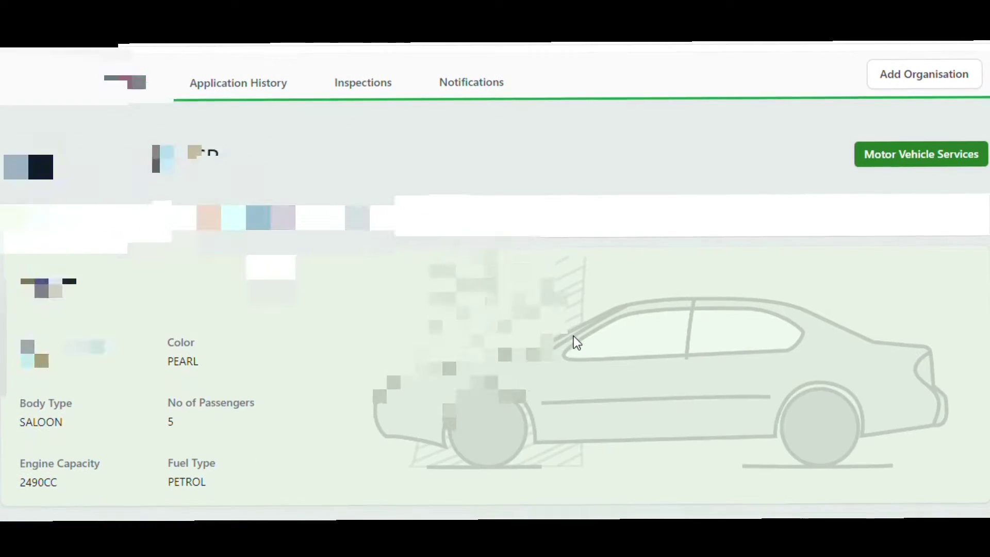
{"action": "scroll", "coordinate": [574, 337], "scroll_direction": "down", "scroll_amount": 1}
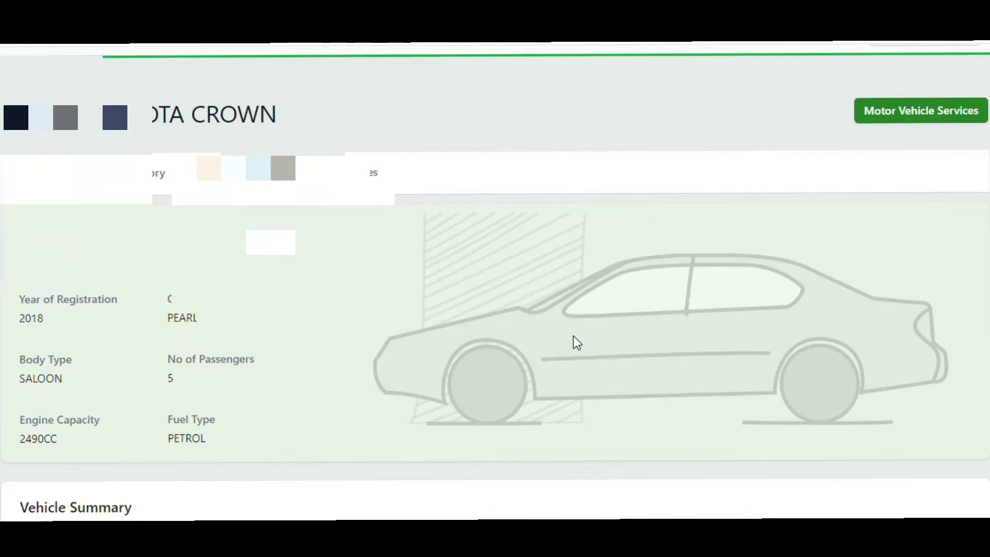
{"action": "scroll", "coordinate": [574, 336], "scroll_direction": "down", "scroll_amount": 2}
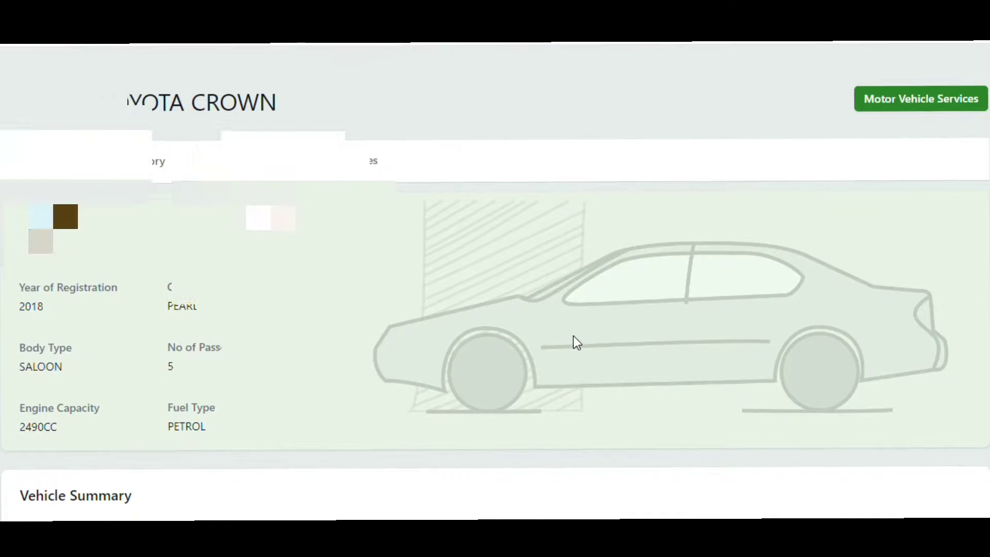
{"action": "scroll", "coordinate": [573, 336], "scroll_direction": "up", "scroll_amount": 2}
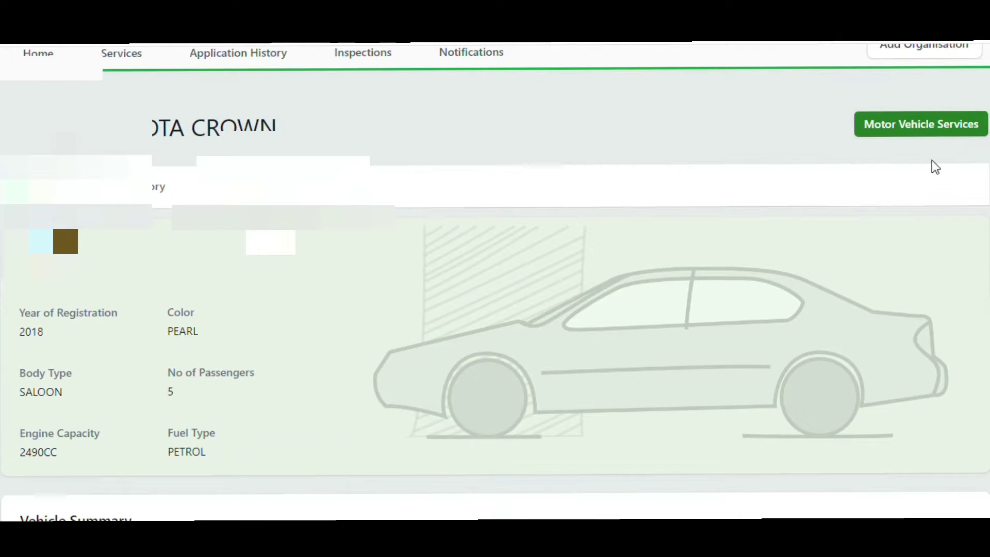
{"action": "scroll", "coordinate": [932, 162], "scroll_direction": "up", "scroll_amount": 1}
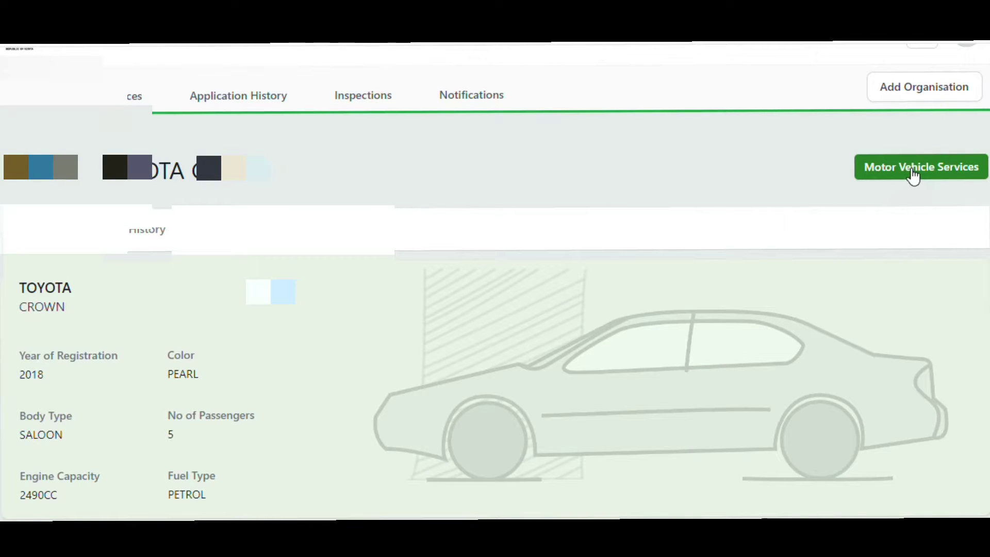
{"action": "left_click", "coordinate": [913, 175]}
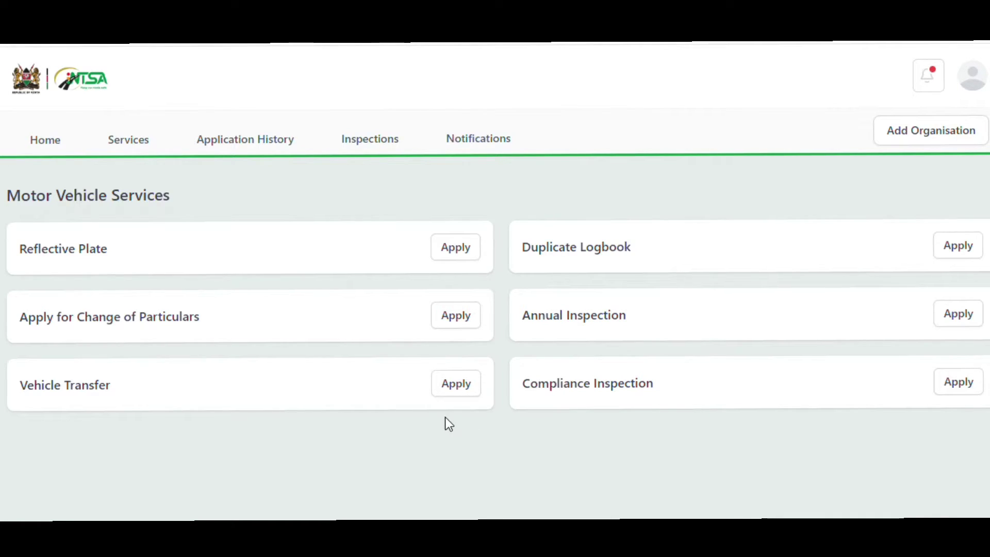
Step: Start a Reflective Plate application, review the prefilled vehicle particulars and proceed to the Collection section
{"action": "left_click", "coordinate": [456, 247]}
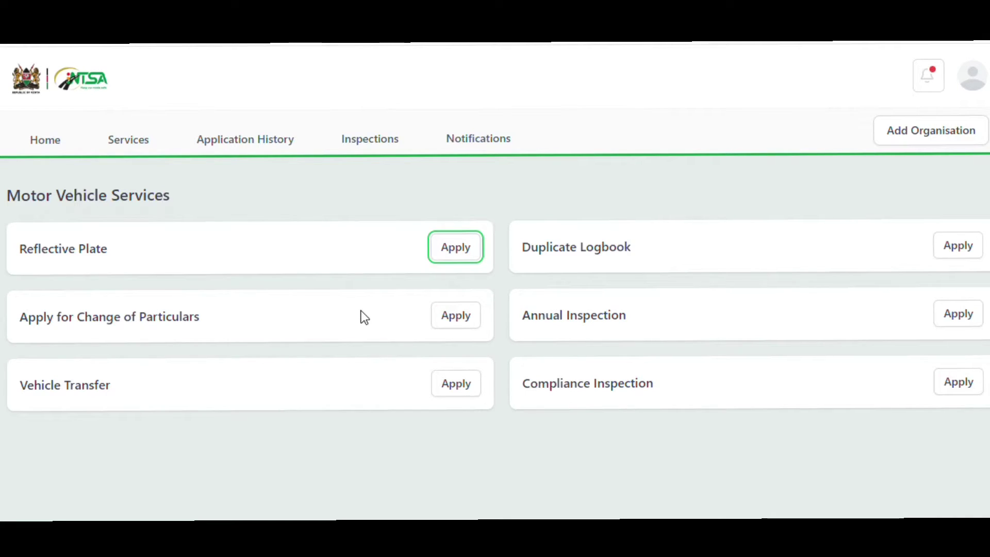
{"action": "left_click", "coordinate": [456, 258]}
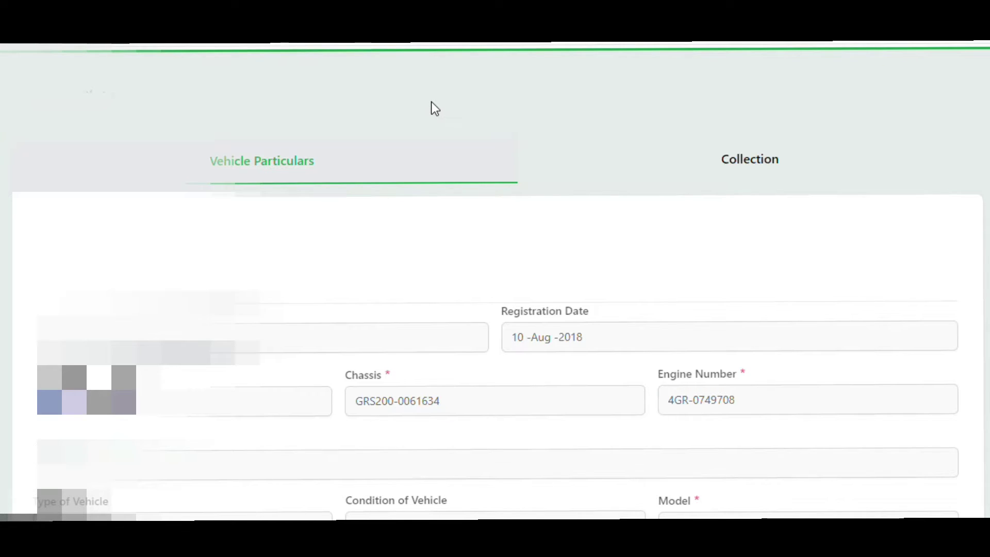
{"action": "scroll", "coordinate": [431, 102], "scroll_direction": "down", "scroll_amount": 1}
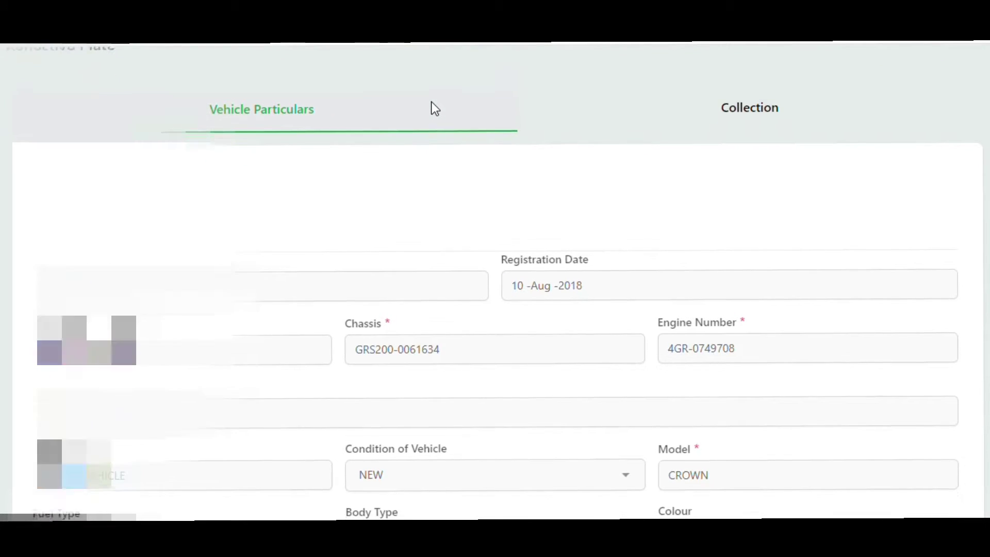
{"action": "scroll", "coordinate": [432, 107], "scroll_direction": "down", "scroll_amount": 3}
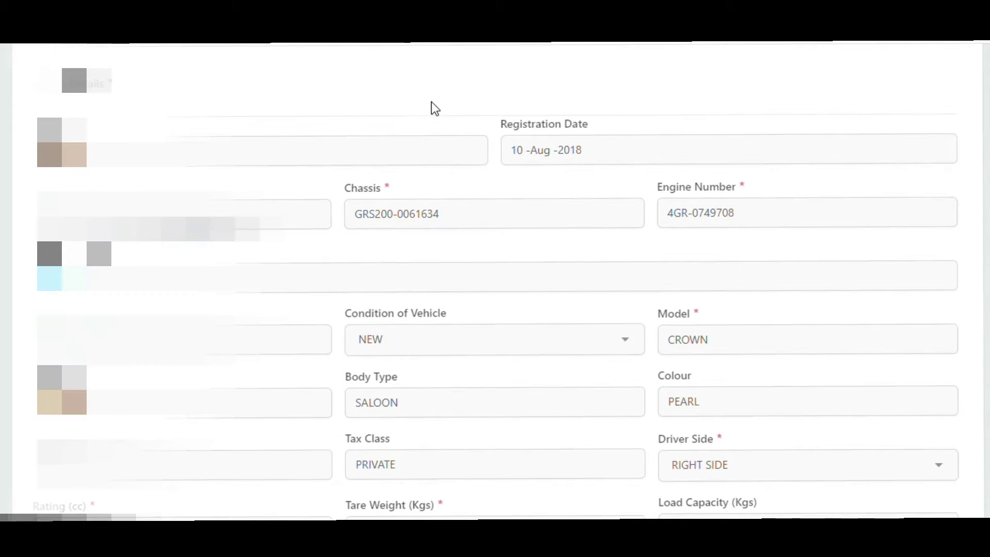
{"action": "scroll", "coordinate": [434, 108], "scroll_direction": "down", "scroll_amount": 5}
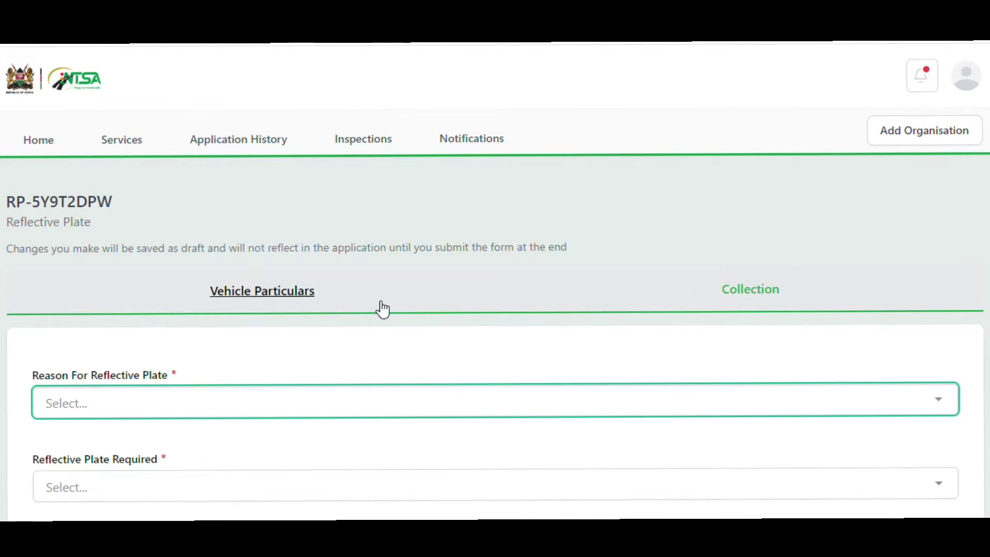
Step: Set the reason for the reflective plate to New Generation
{"action": "scroll", "coordinate": [484, 298], "scroll_direction": "down", "scroll_amount": 2}
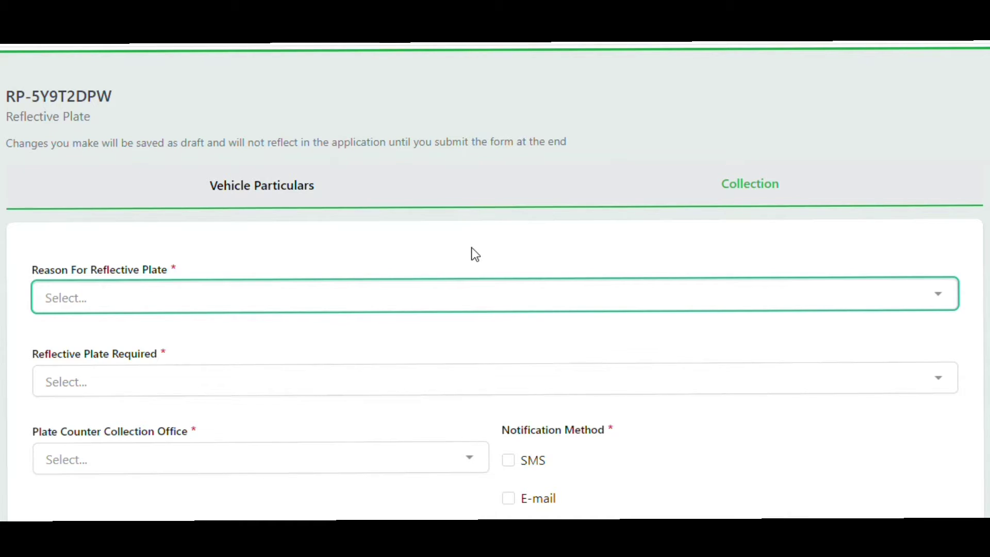
{"action": "scroll", "coordinate": [472, 248], "scroll_direction": "down", "scroll_amount": 2}
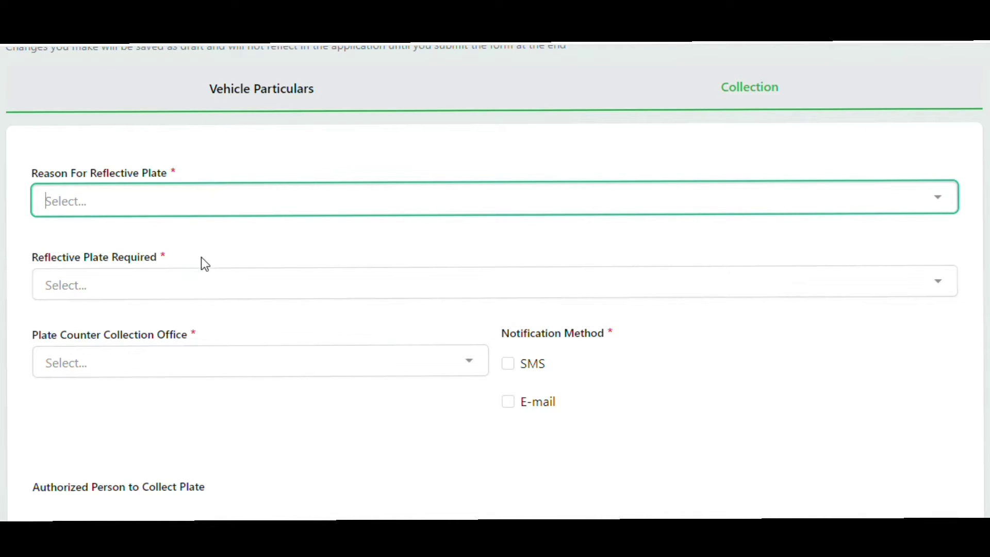
{"action": "left_click", "coordinate": [345, 203]}
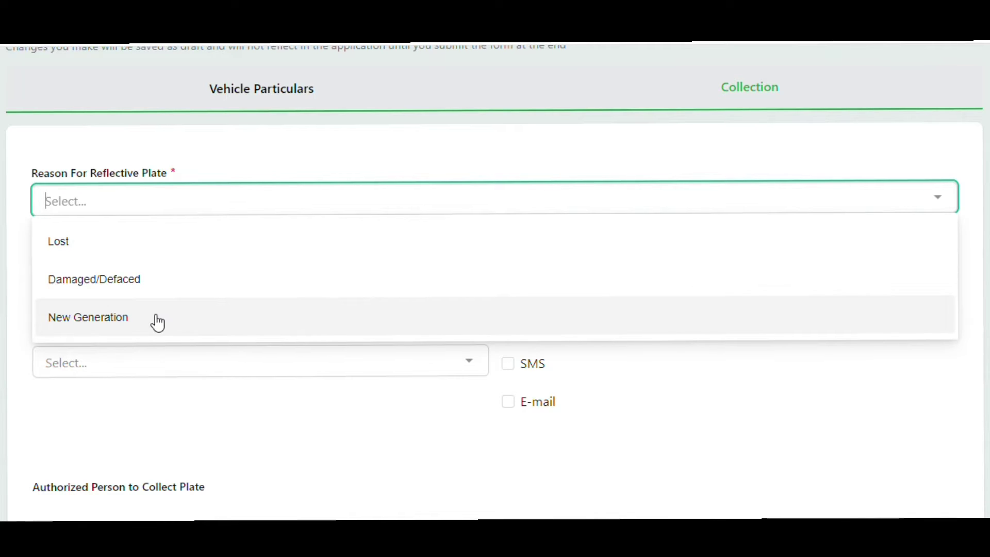
{"action": "left_click", "coordinate": [157, 323]}
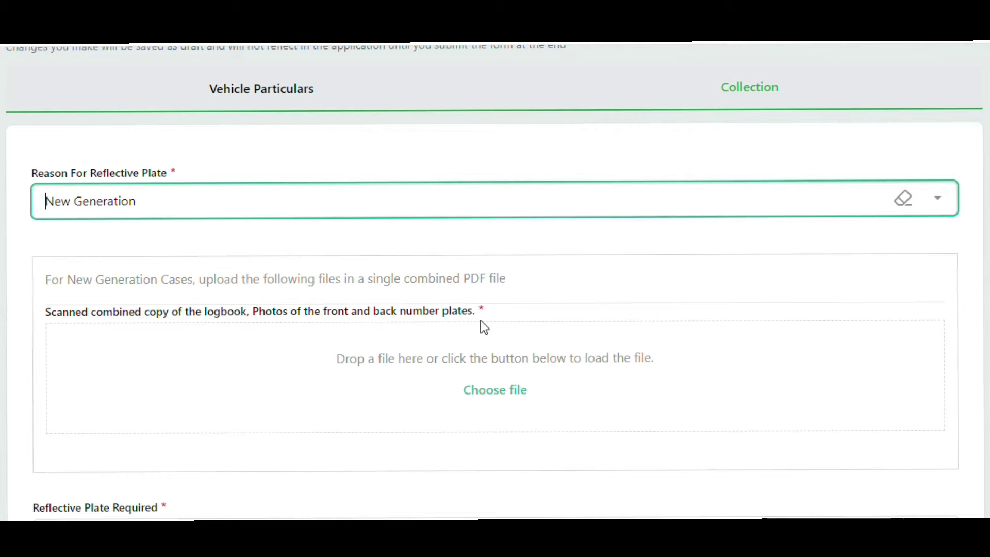
Step: Upload "crown log book and plates.pdf" as the combined logbook and number plate photos, checking the single-PDF upload instruction
{"action": "scroll", "coordinate": [277, 381], "scroll_direction": "down", "scroll_amount": 1}
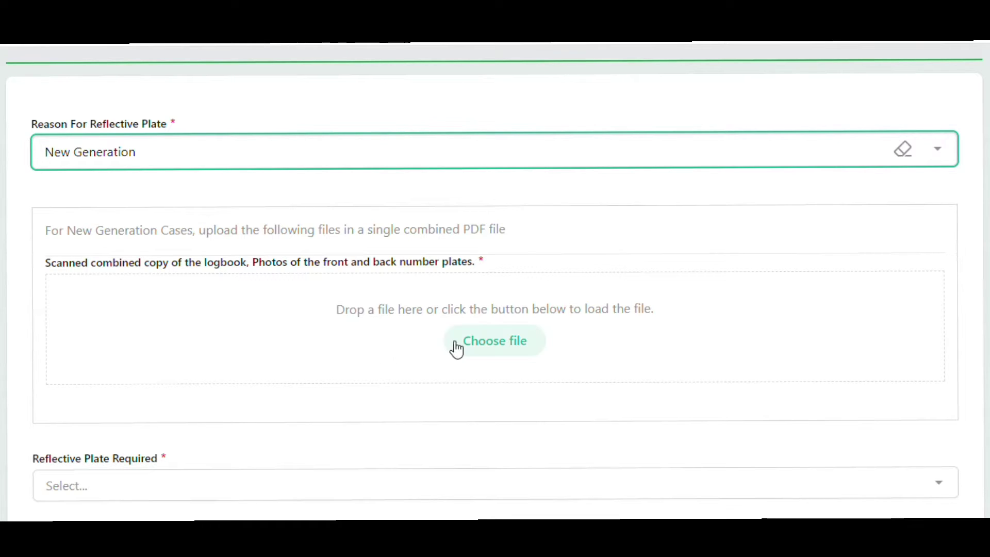
{"action": "left_click", "coordinate": [486, 350]}
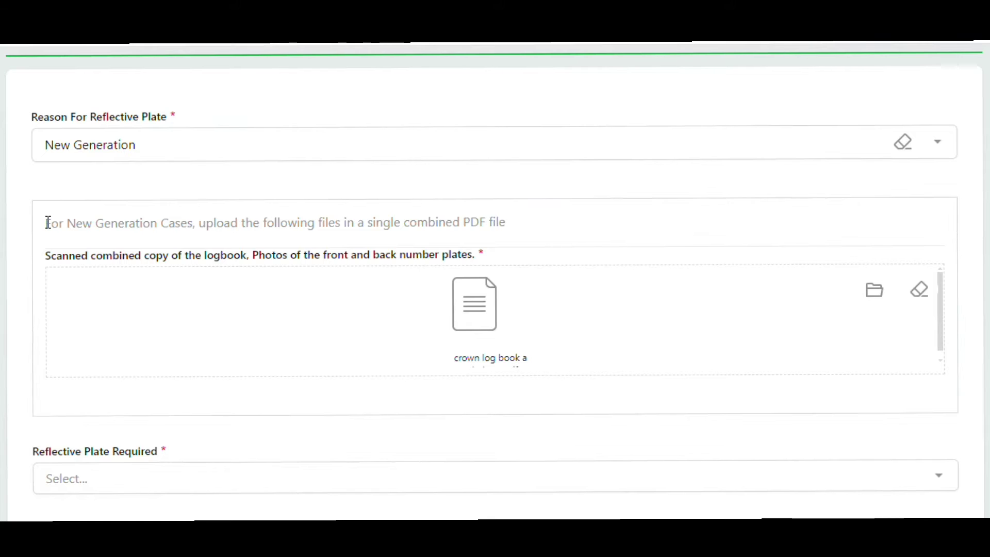
{"action": "left_click_drag", "start_coordinate": [47, 223], "coordinate": [526, 241]}
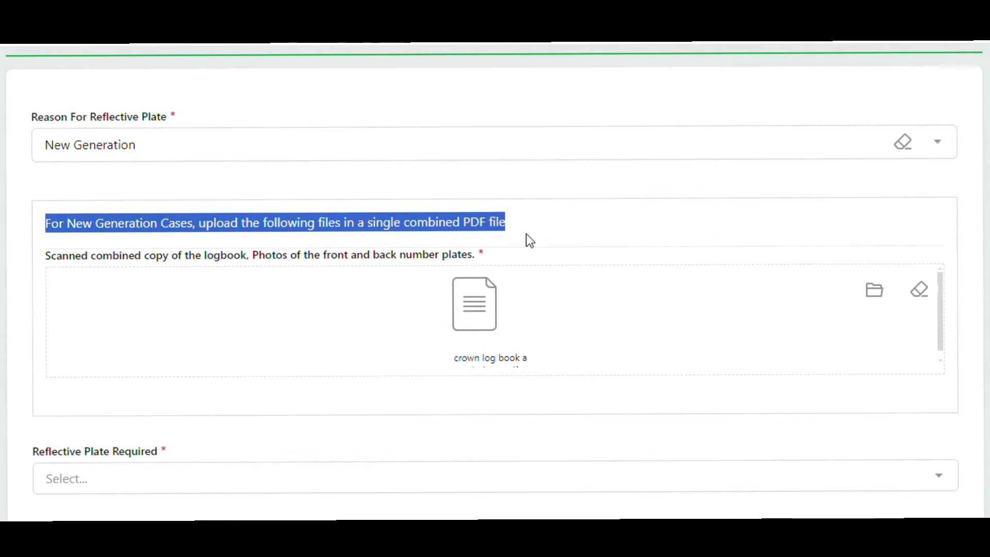
{"action": "left_click", "coordinate": [575, 287]}
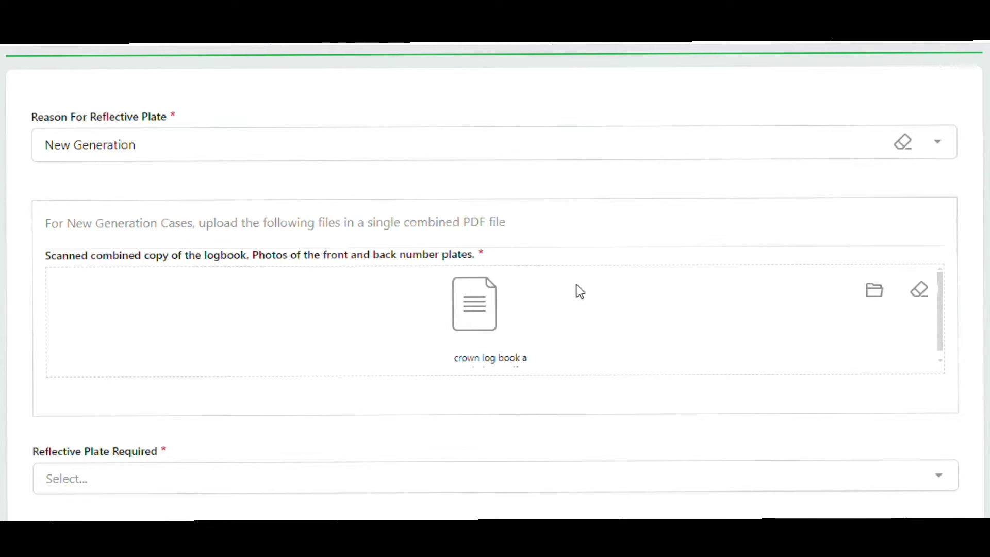
Step: Set the reflective plate required to Both front and back plates
{"action": "scroll", "coordinate": [579, 292], "scroll_direction": "down", "scroll_amount": 3}
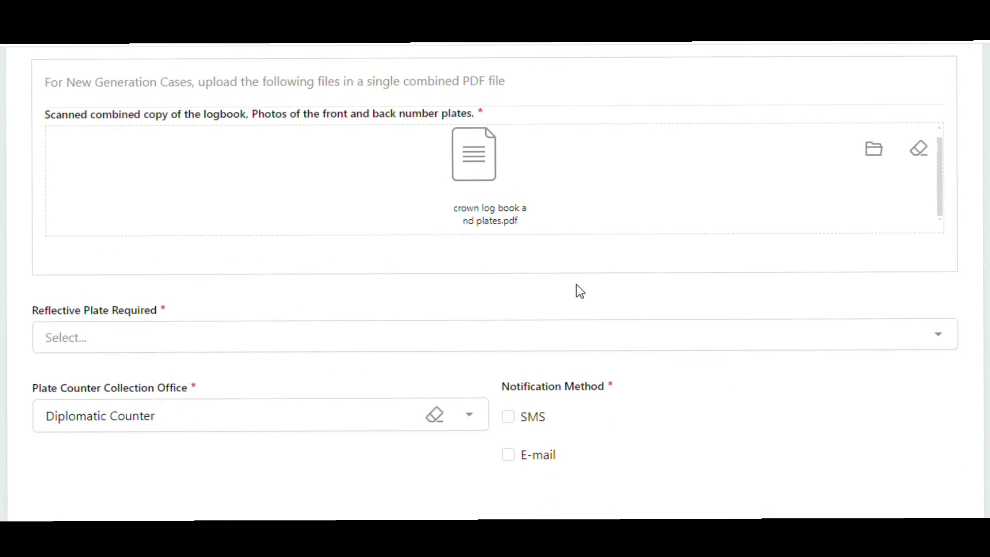
{"action": "left_click", "coordinate": [337, 337]}
{"action": "scroll", "coordinate": [336, 337], "scroll_direction": "down", "scroll_amount": 2}
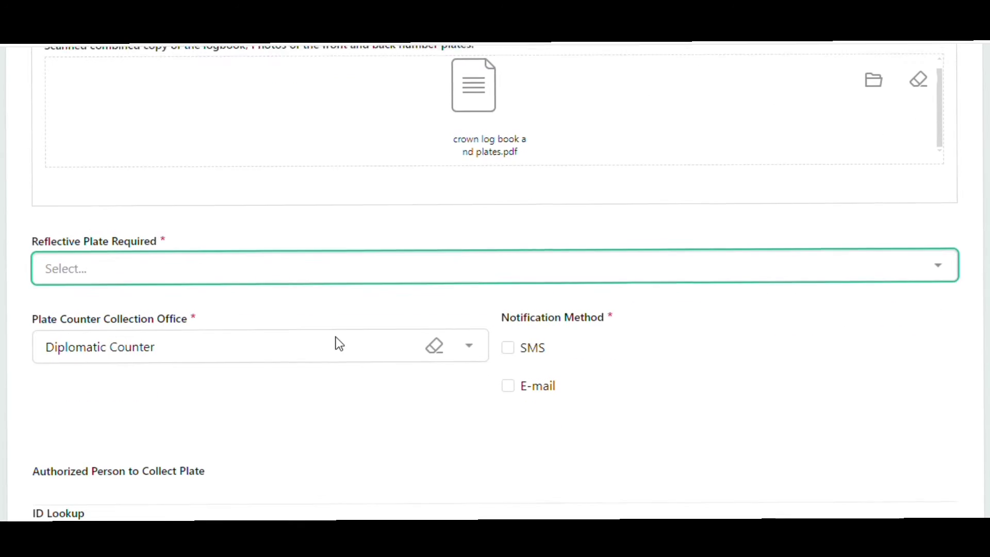
{"action": "left_click", "coordinate": [354, 252]}
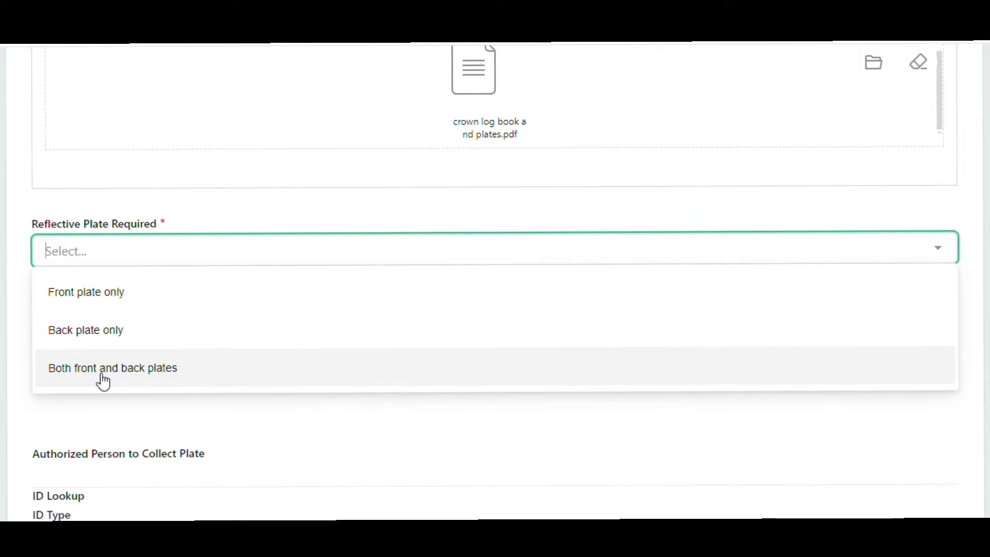
{"action": "left_click", "coordinate": [103, 382]}
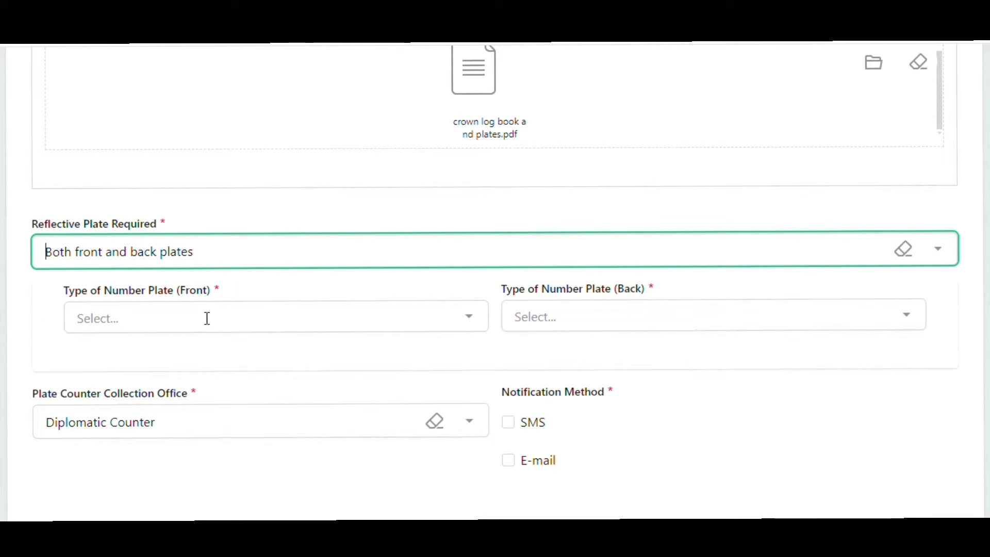
Step: Set the type of number plate to Oblong for the front and Square for the back
{"action": "left_click", "coordinate": [282, 320]}
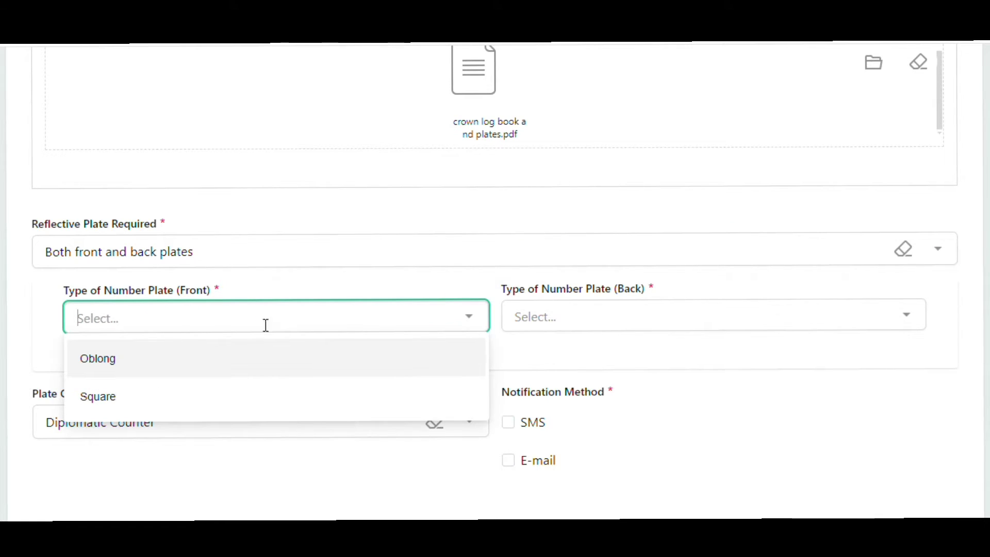
{"action": "left_click", "coordinate": [164, 364]}
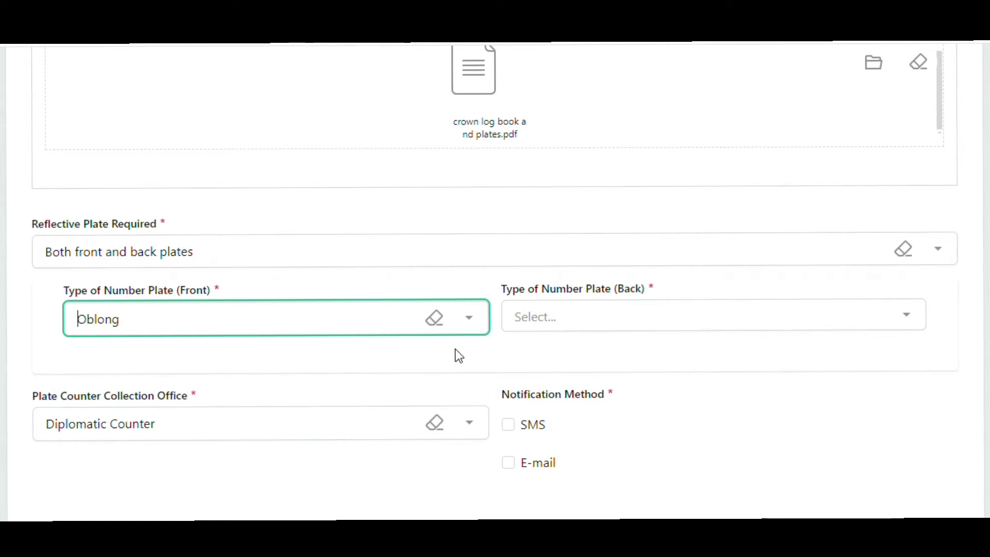
{"action": "left_click", "coordinate": [575, 320]}
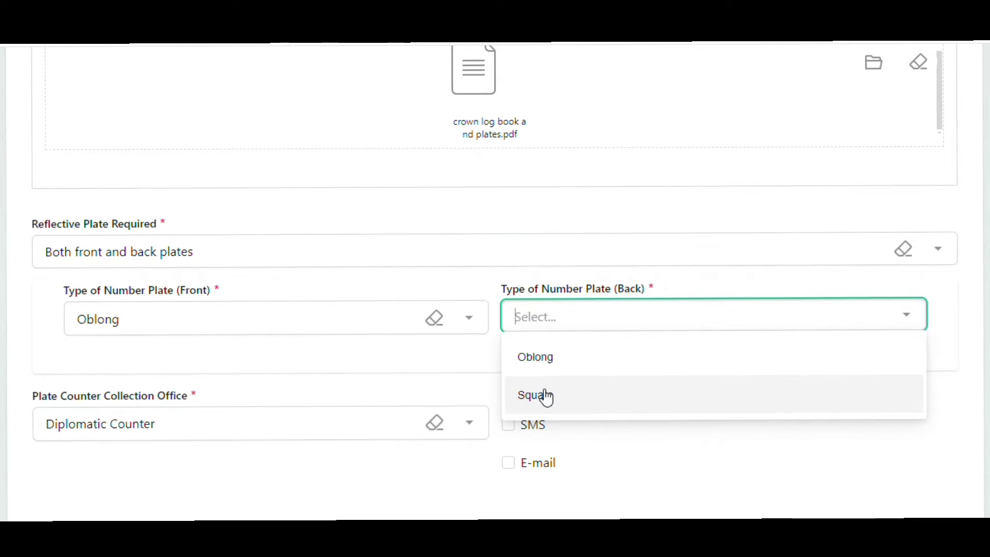
{"action": "left_click", "coordinate": [545, 397]}
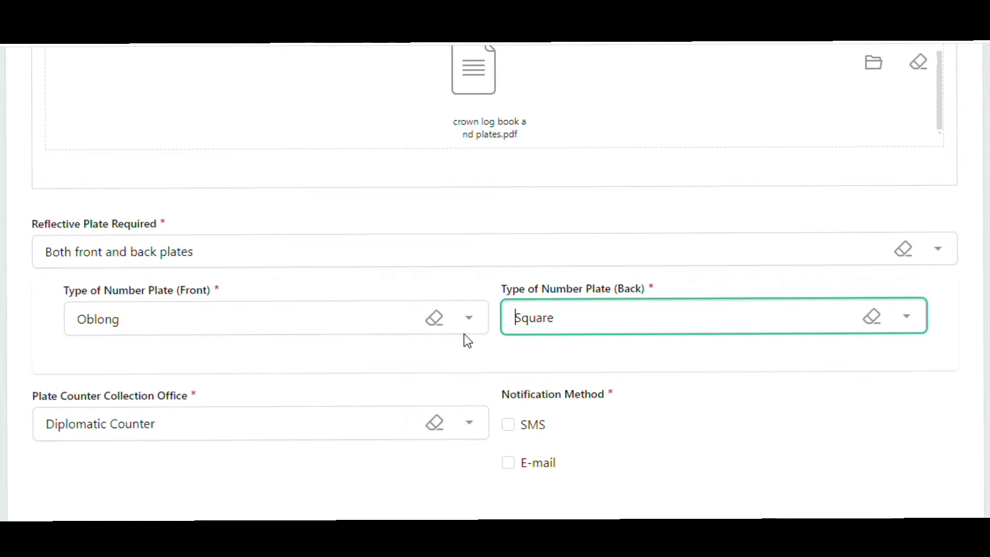
Step: Set the plate counter collection office to Nairobi and select SMS as the notification method
{"action": "scroll", "coordinate": [283, 351], "scroll_direction": "down", "scroll_amount": 2}
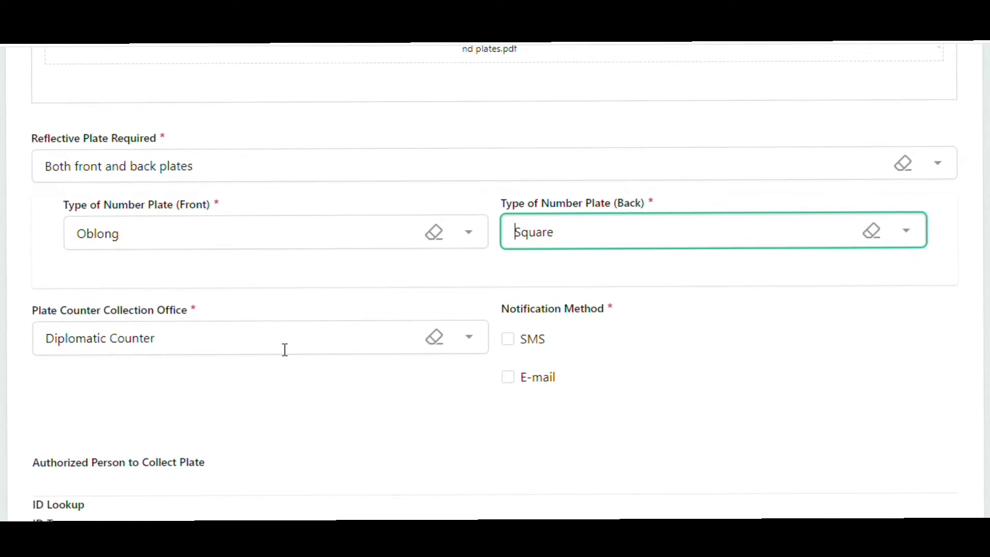
{"action": "left_click", "coordinate": [295, 339]}
{"action": "left_click", "coordinate": [295, 339]}
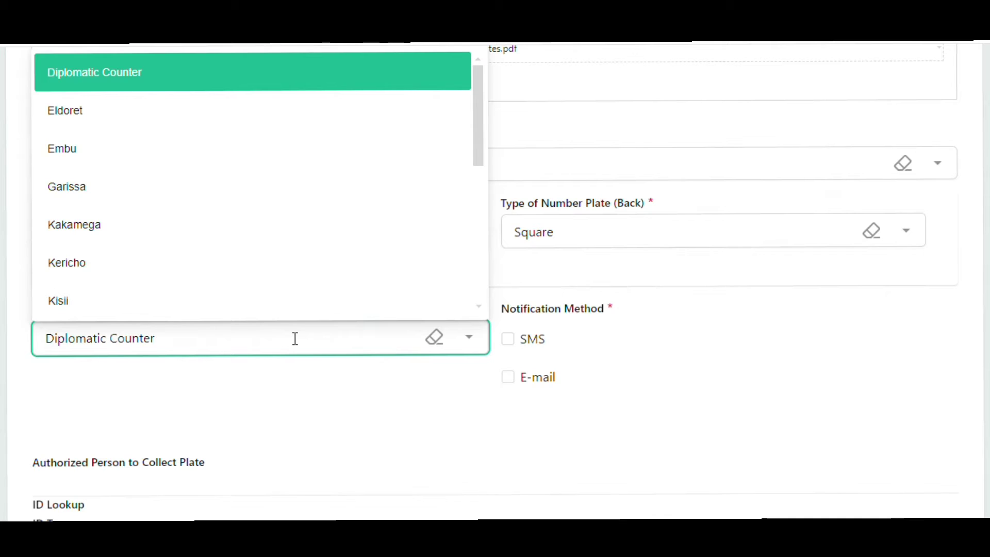
{"action": "scroll", "coordinate": [222, 283], "scroll_direction": "down", "scroll_amount": 4}
{"action": "scroll", "coordinate": [225, 276], "scroll_direction": "down", "scroll_amount": 2}
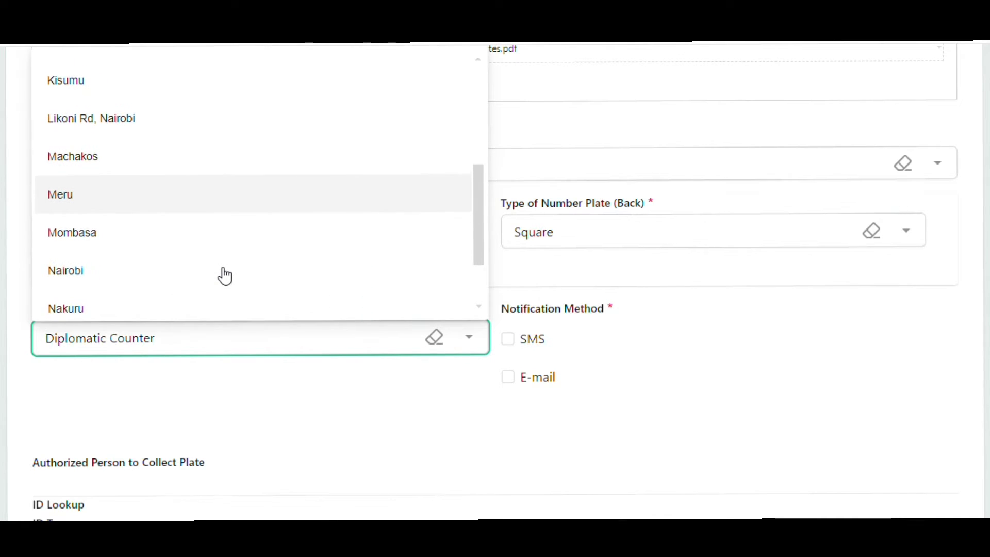
{"action": "left_click", "coordinate": [175, 267]}
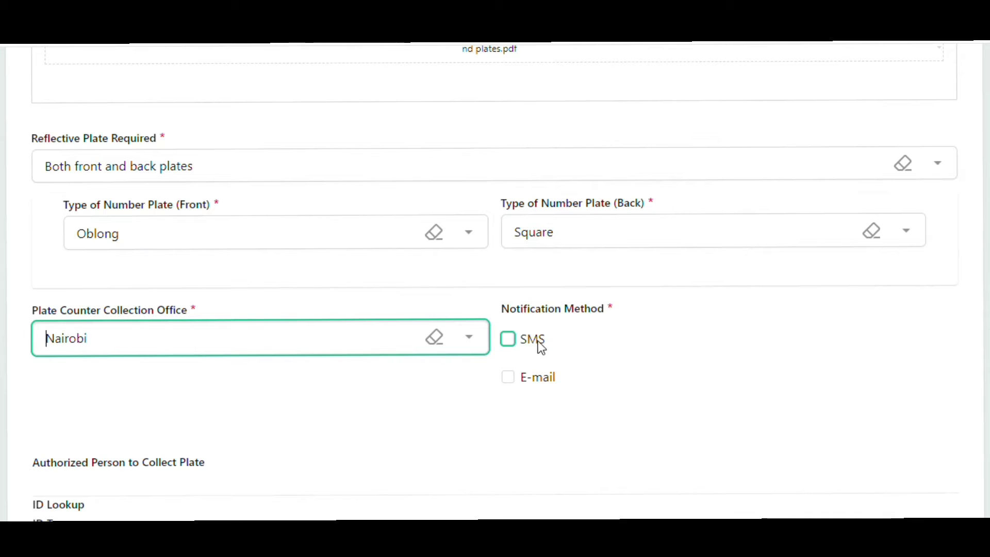
{"action": "left_click", "coordinate": [508, 338]}
Step: Select the ID type in the ID lookup for the authorized person to collect the plate and activate the ID number field
{"action": "scroll", "coordinate": [594, 359], "scroll_direction": "down", "scroll_amount": 5}
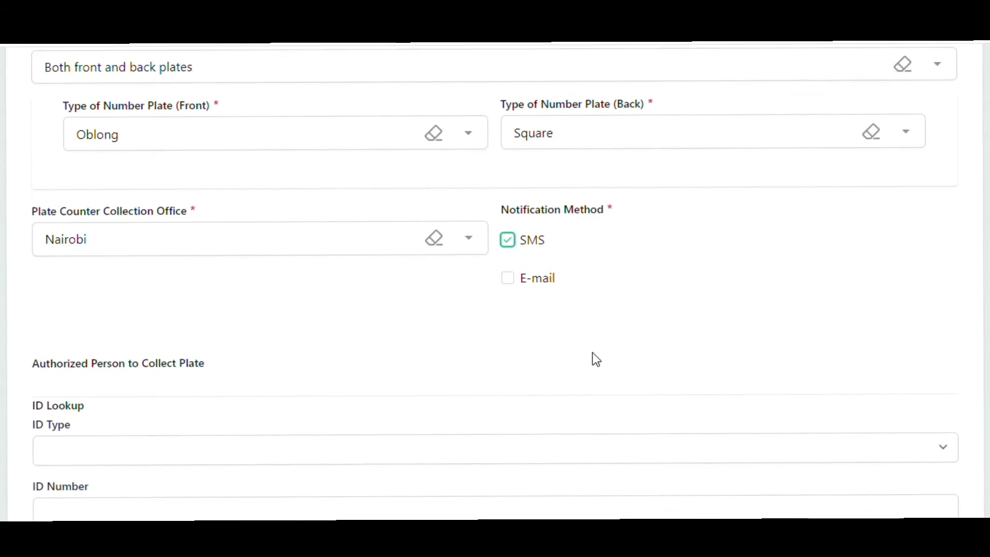
{"action": "left_click", "coordinate": [452, 319]}
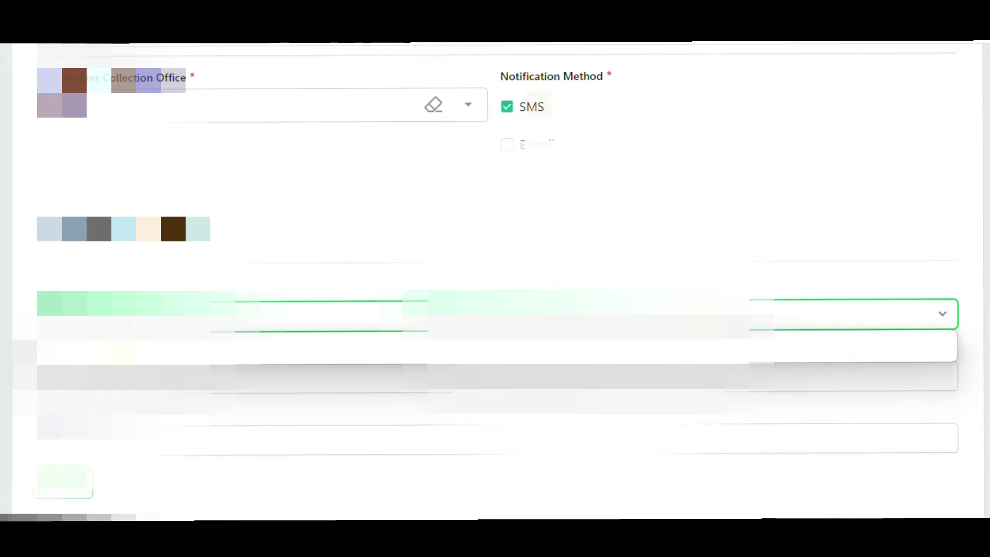
{"action": "left_click", "coordinate": [361, 338]}
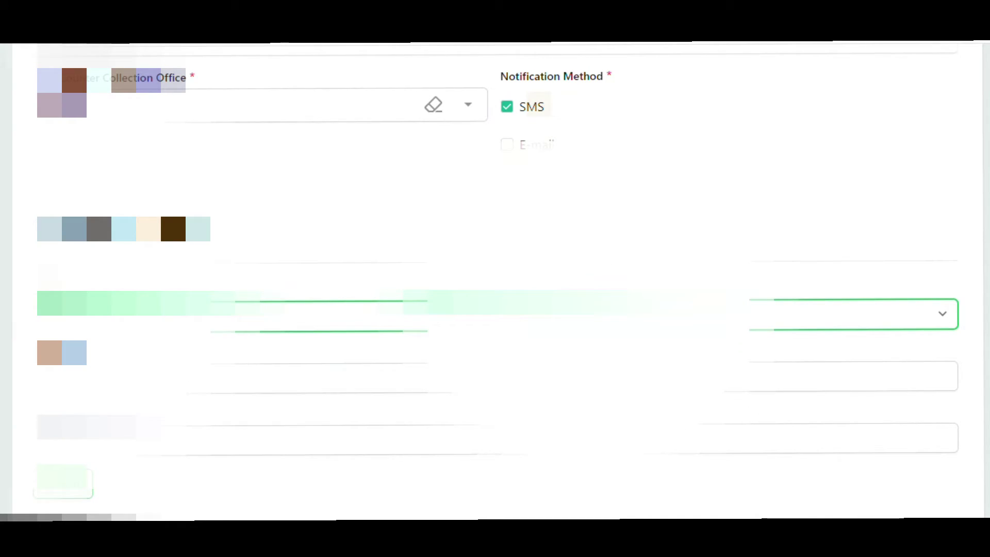
{"action": "left_click", "coordinate": [568, 376]}
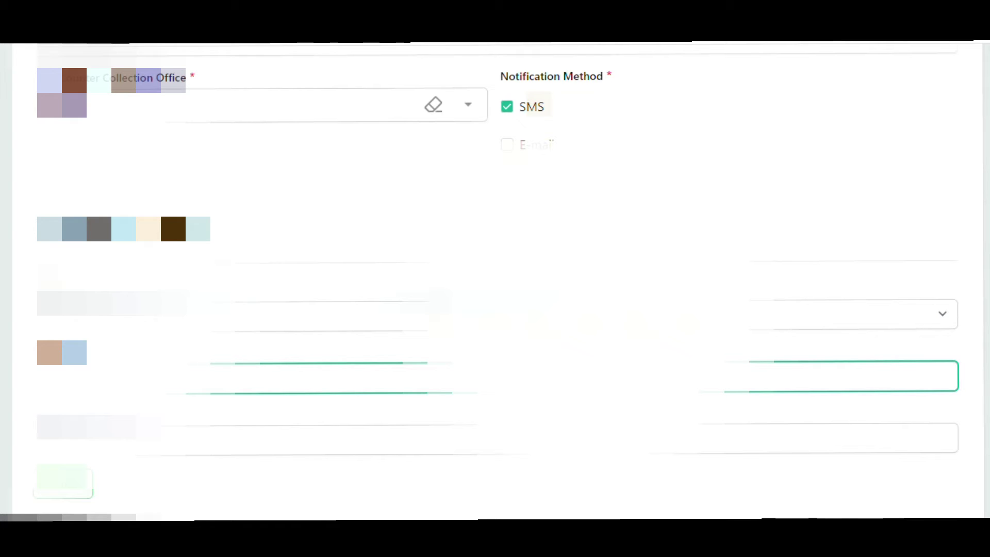